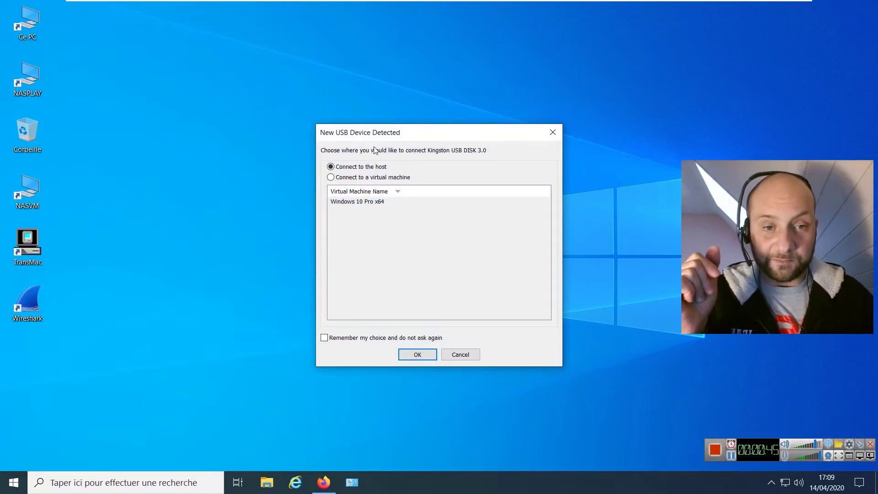
Connect the Kingston USB DISK 3.0 to the Windows 10 Pro x64 virtual machine and close the drive's folder window.
click(355, 178)
click(379, 201)
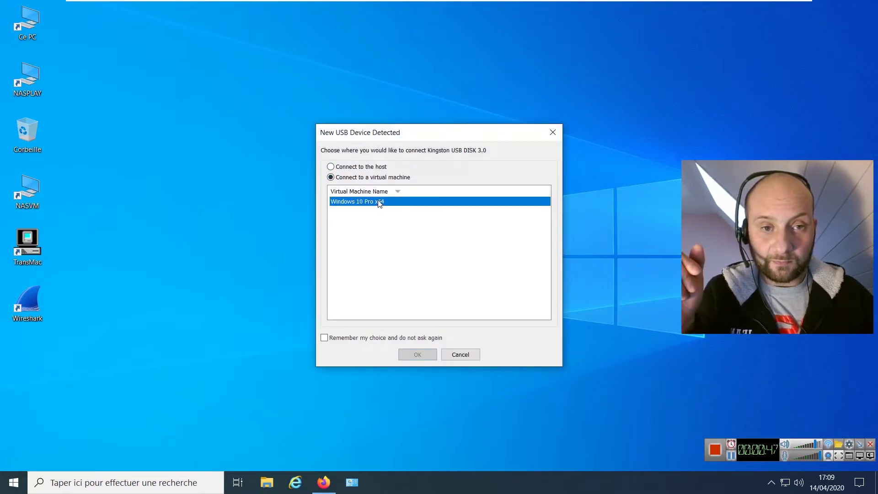
click(417, 355)
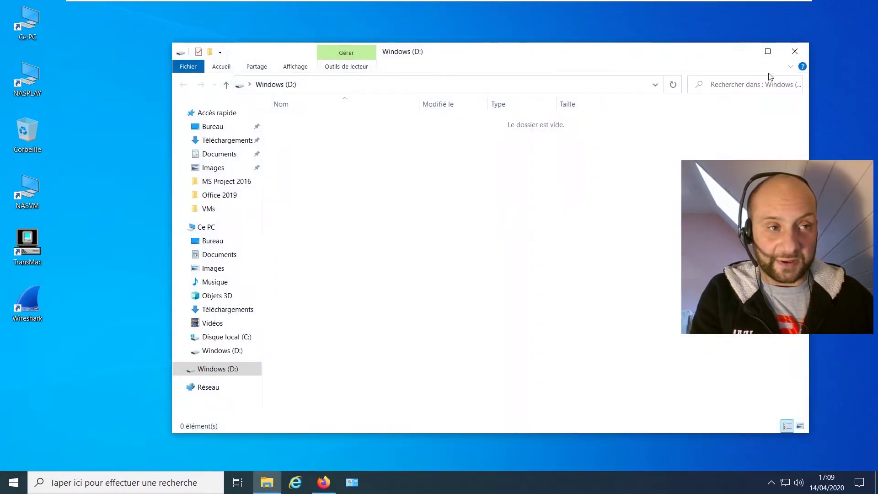
click(794, 51)
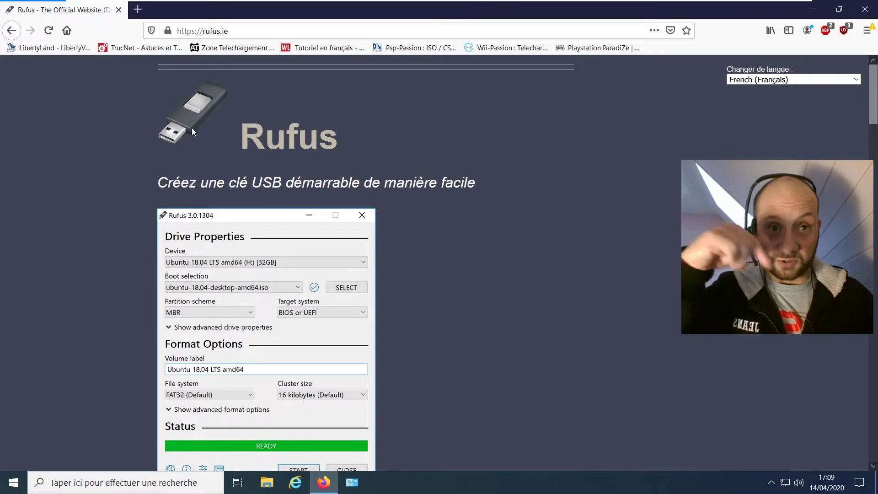
Download Rufus 3.9 Portable from the rufus.ie download section and save rufus-3.9p.exe.
scroll(458, 212, down, 3)
scroll(460, 226, down, 6)
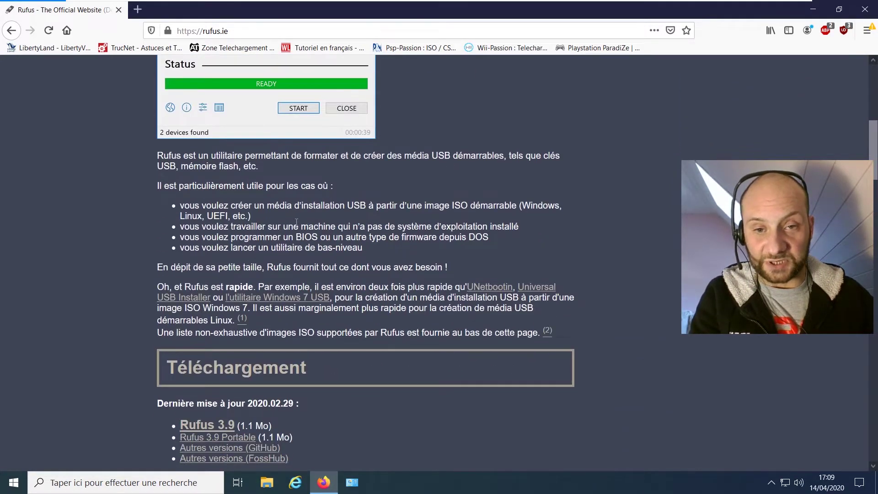
scroll(260, 273, down, 3)
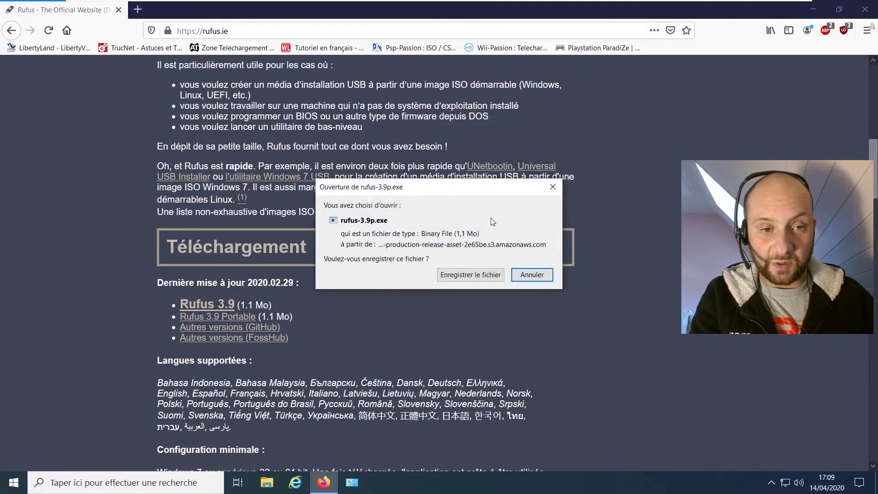
click(462, 276)
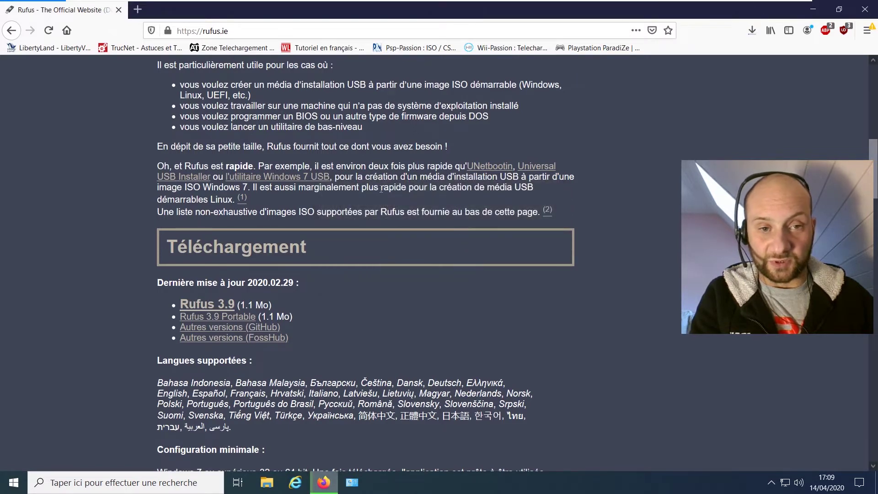
Show the downloaded rufus-3.9p.exe in its folder and run it as administrator.
click(751, 30)
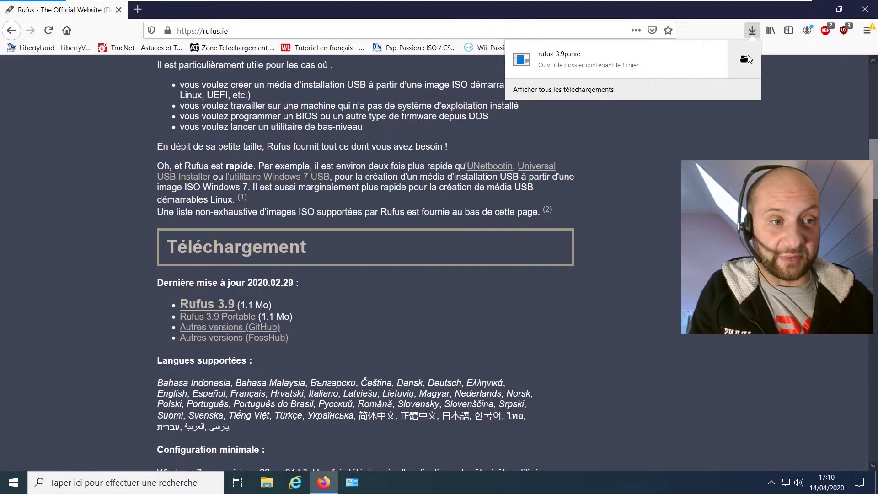
click(674, 68)
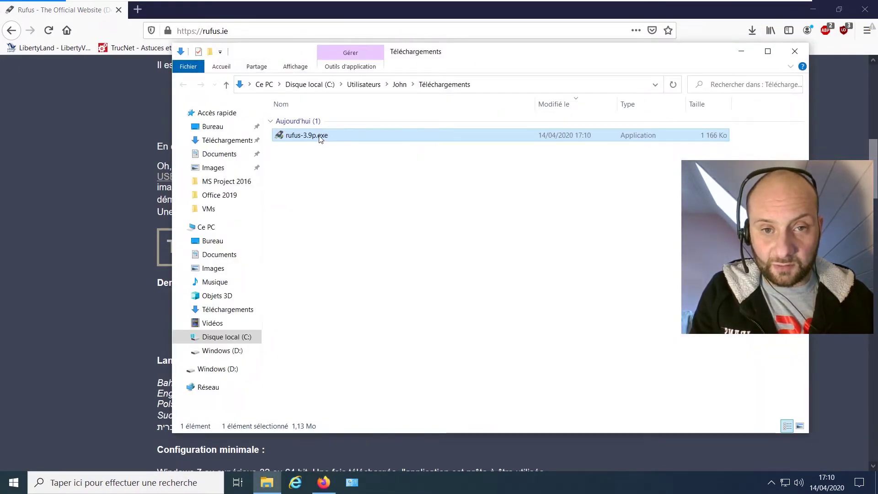
right_click(319, 136)
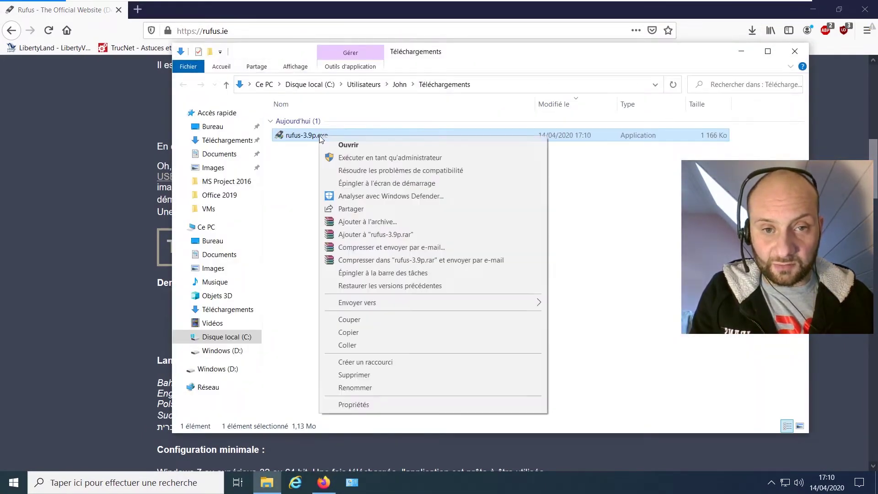
click(363, 157)
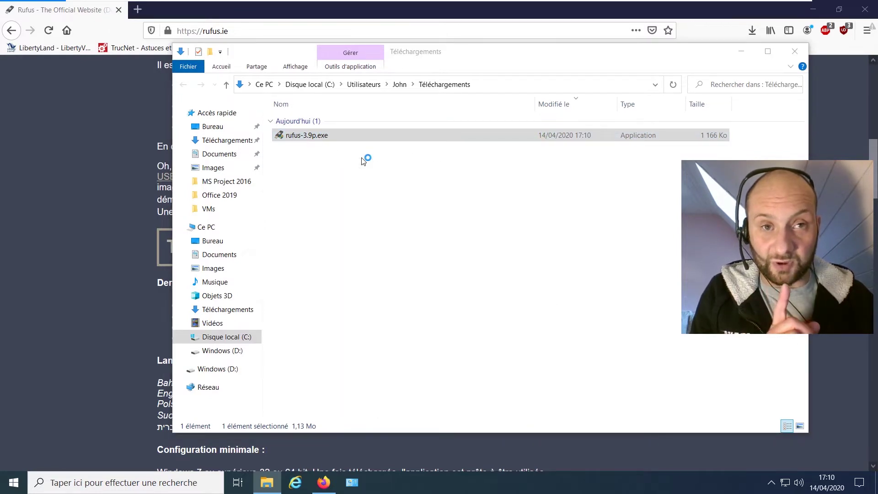
Choose Windows (D:) [64 Go] as the target device and keep the disk image or ISO boot type.
click(392, 98)
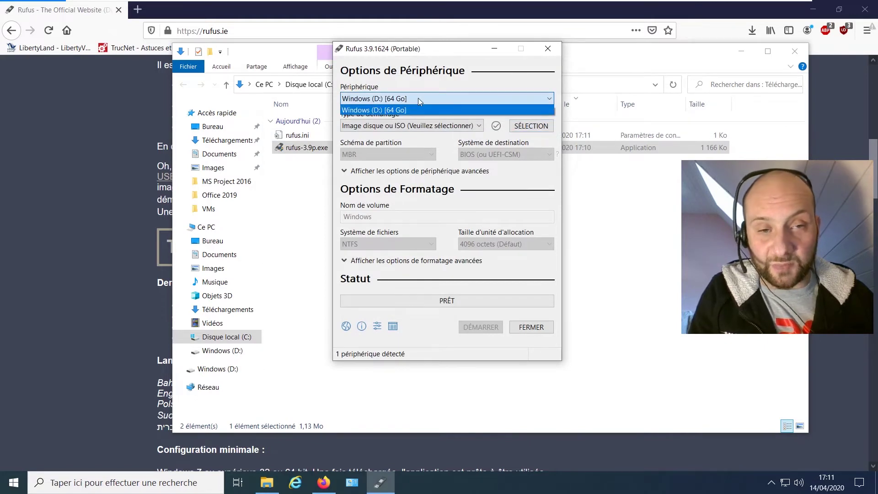
click(418, 98)
click(424, 97)
click(424, 97)
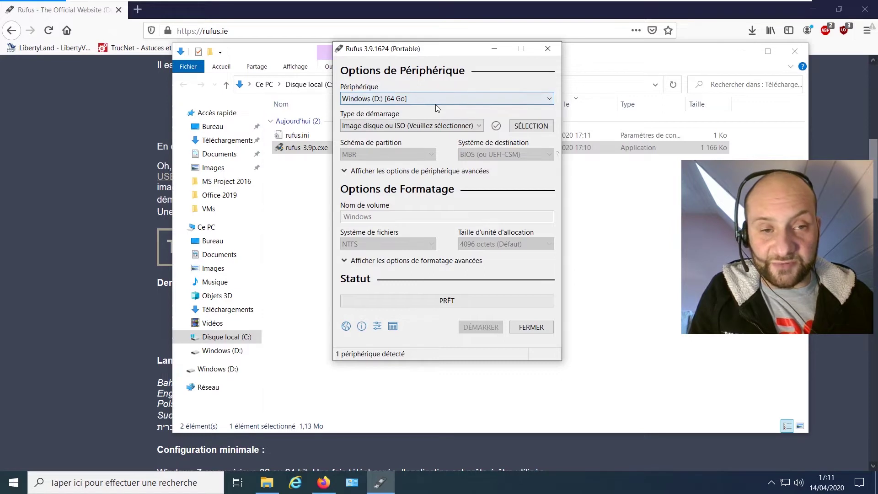
click(479, 126)
click(479, 126)
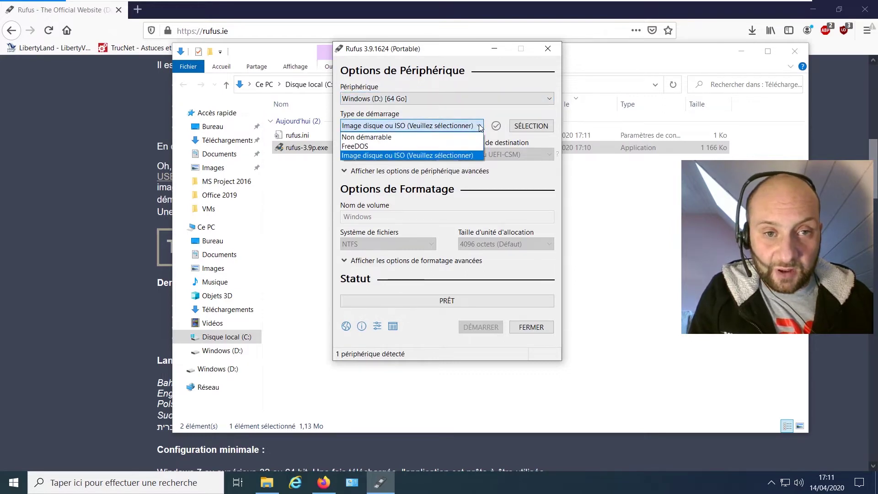
click(479, 127)
Load Win10_1909_French_x64.iso from the Bureau folder as the boot image.
click(517, 128)
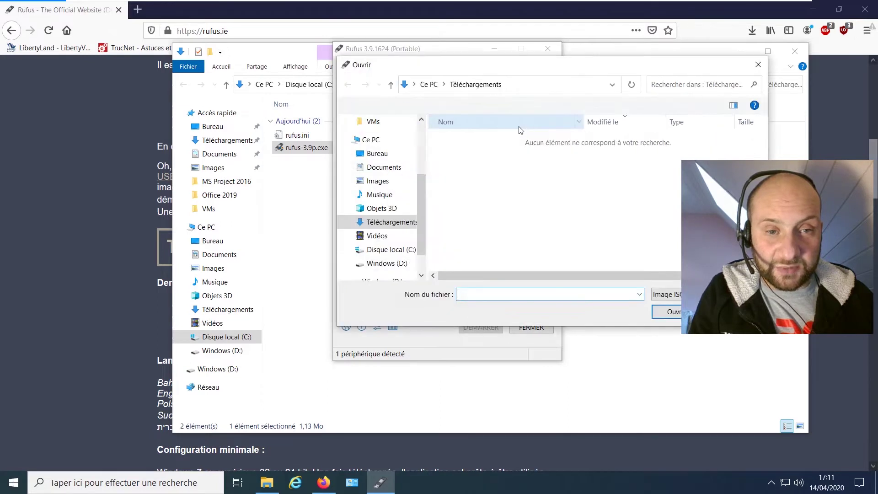
click(377, 154)
click(480, 178)
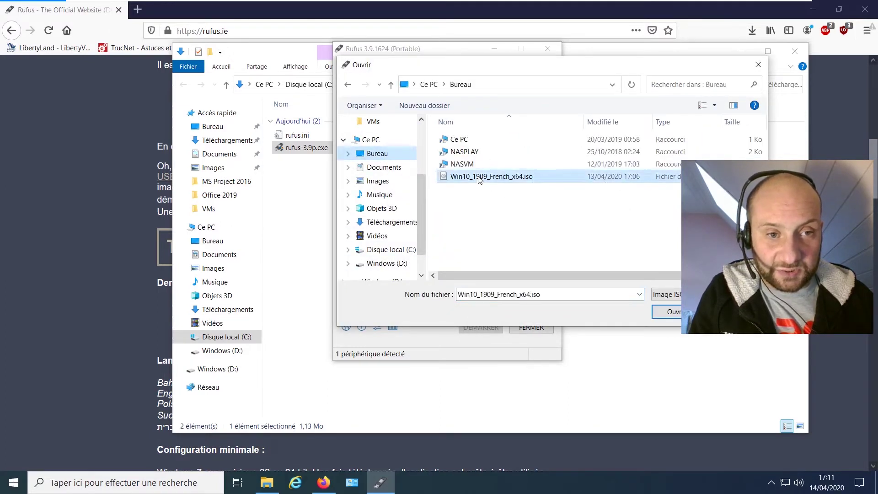
click(671, 315)
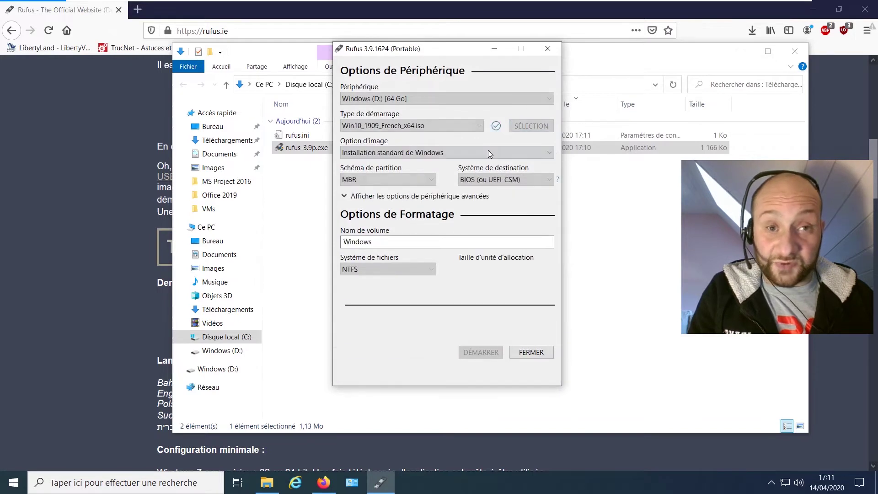
Choose the MBR partition scheme, the BIOS (ou UEFI-CSM) target system and the NTFS file system.
click(433, 179)
click(362, 191)
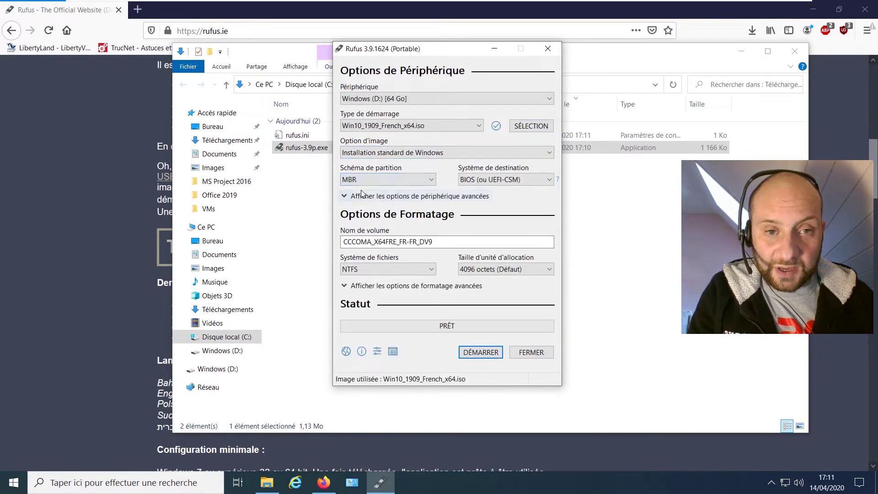
click(550, 180)
click(543, 178)
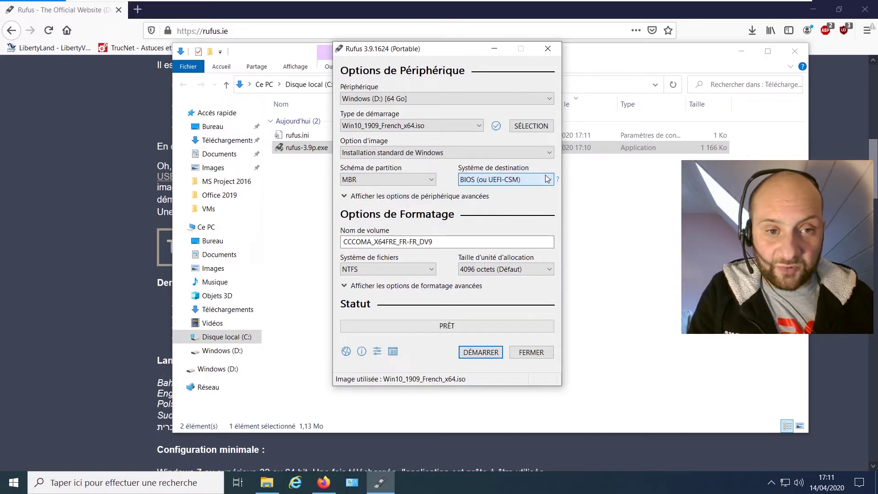
click(433, 271)
click(373, 275)
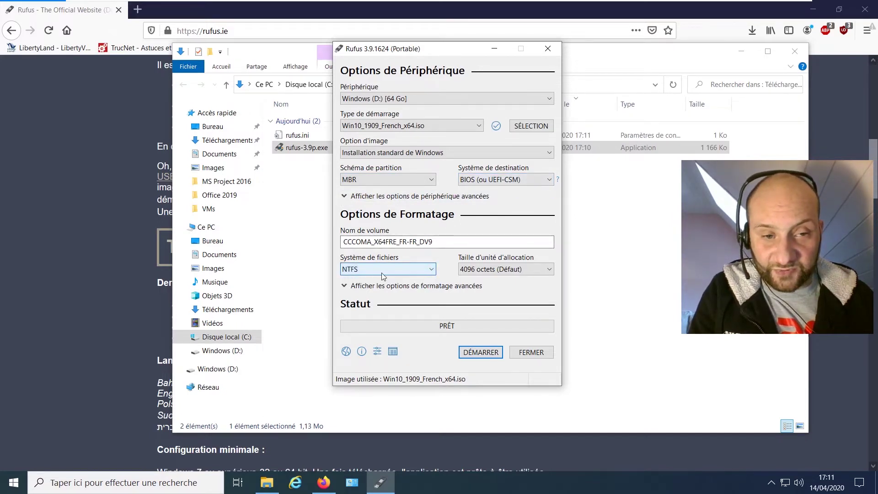
Write the Windows image to the USB drive, accepting the erasure of all its data, and close Rufus.
click(476, 355)
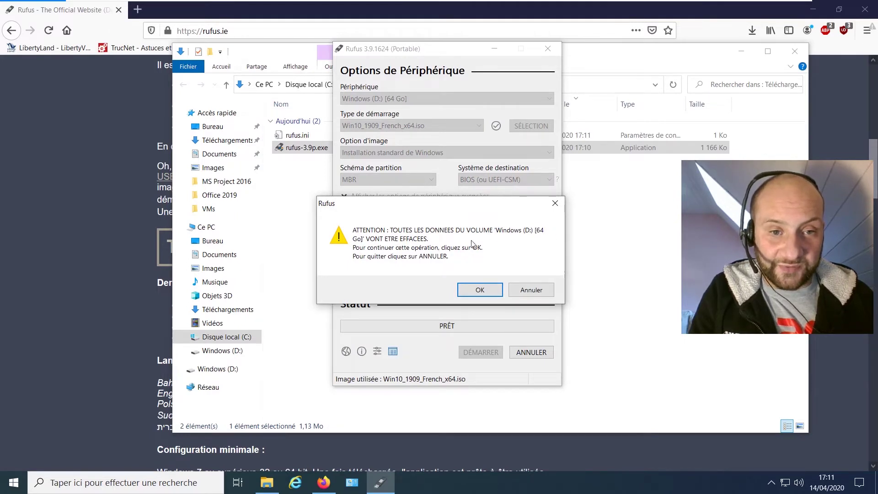
click(493, 291)
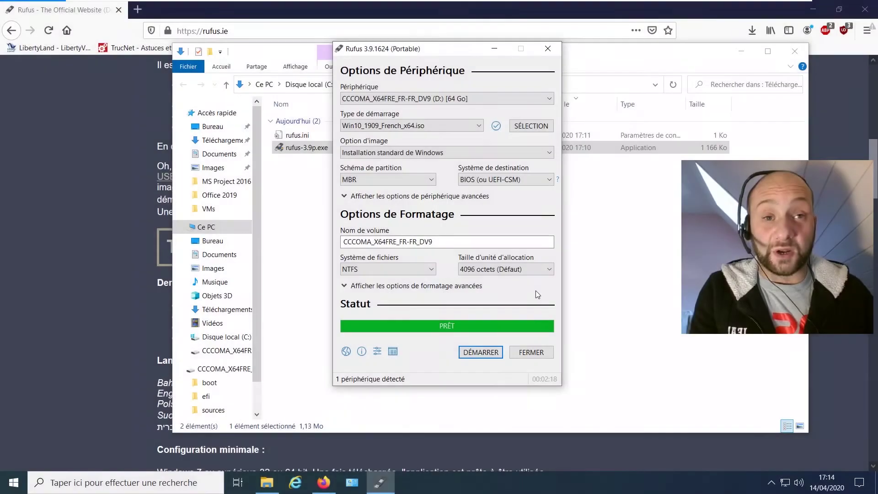
click(532, 352)
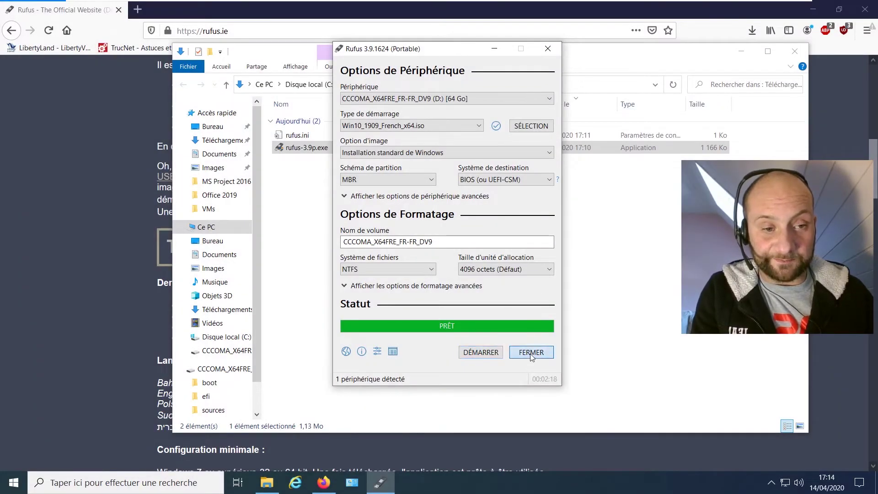
click(493, 307)
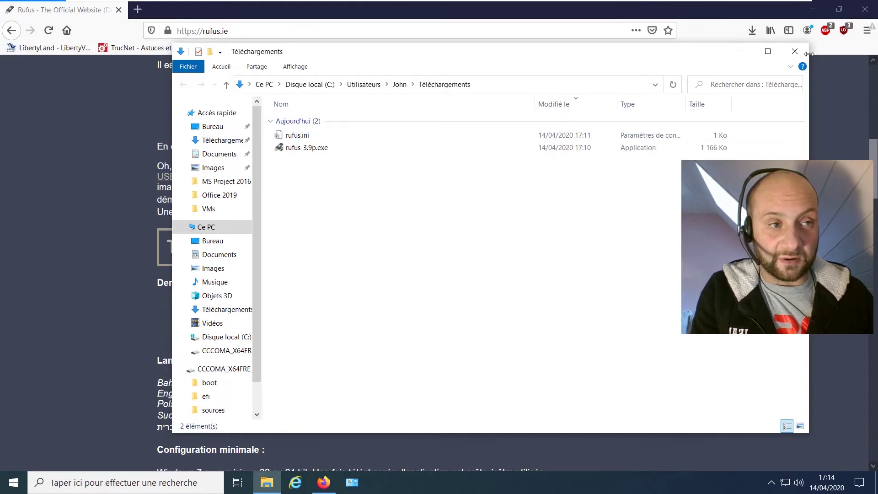
Close the Téléchargements folder window and safely eject the USB DISK 3.0.
click(793, 54)
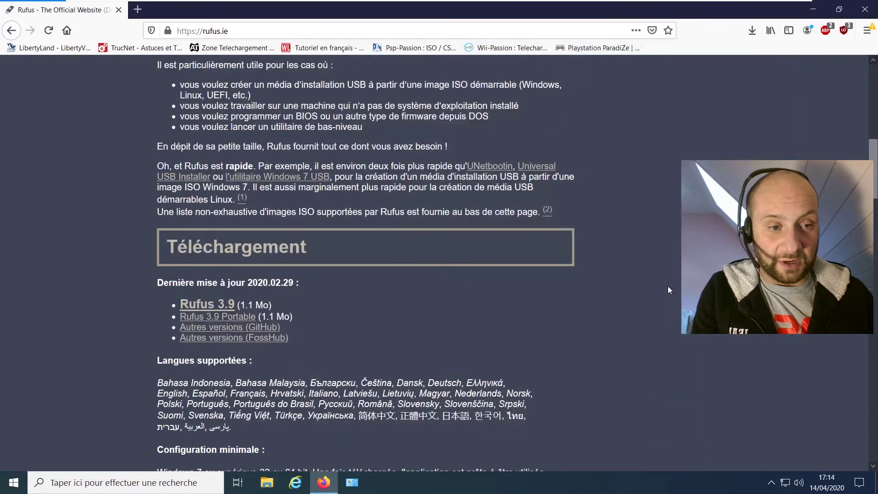
click(770, 484)
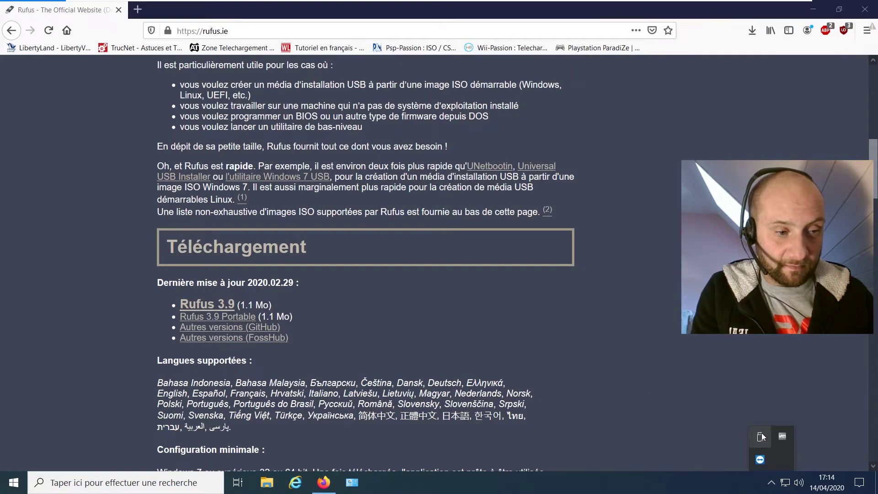
right_click(762, 433)
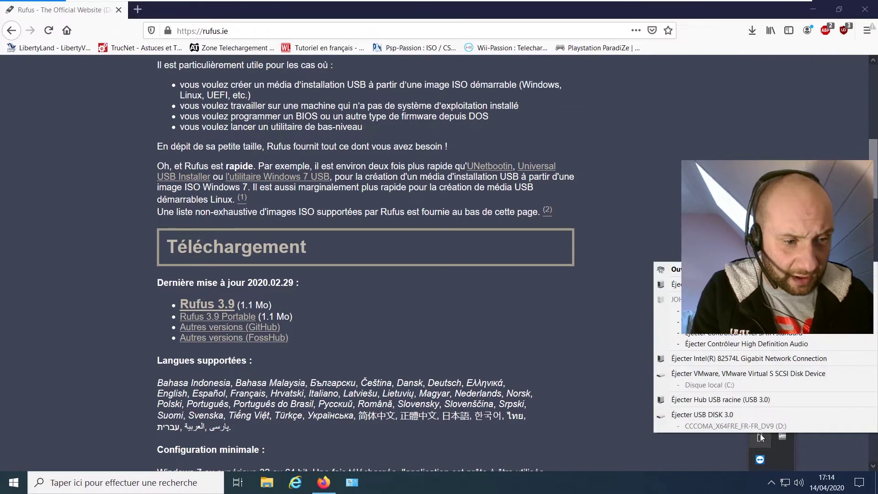
click(730, 414)
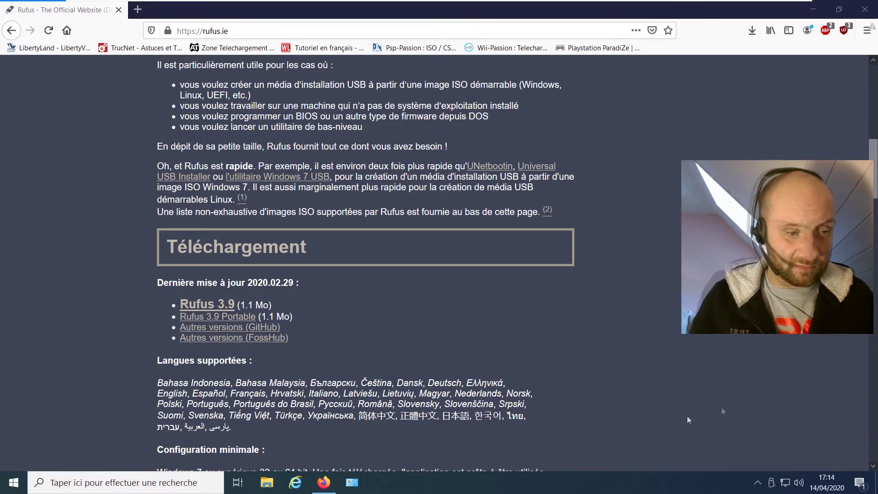